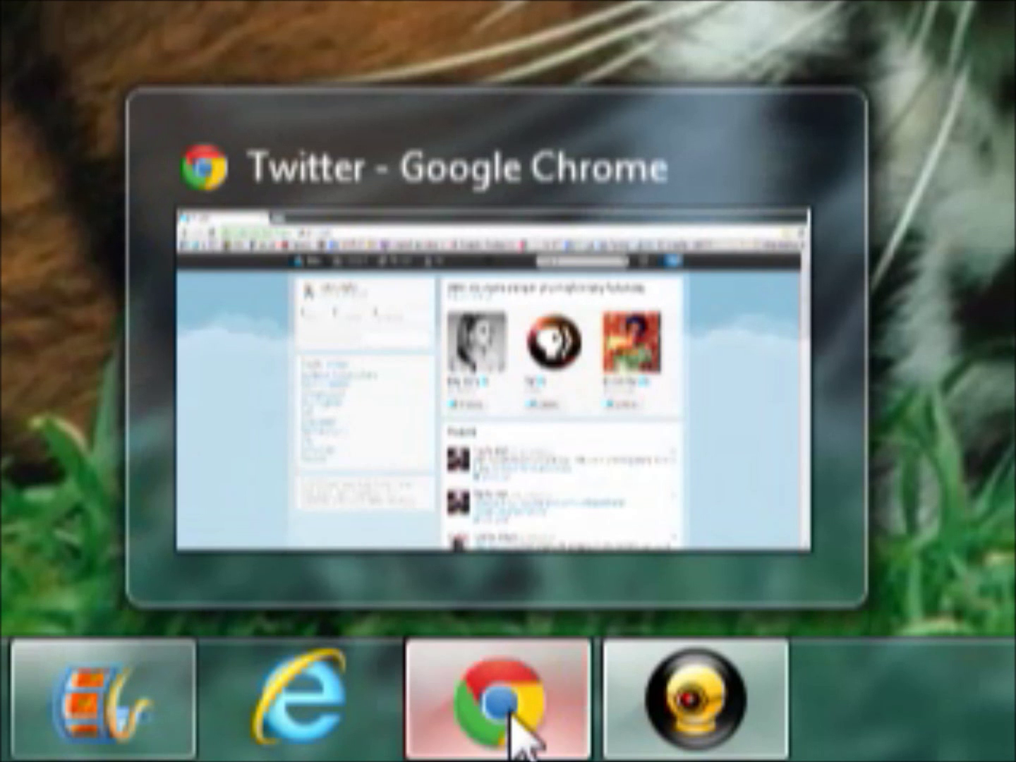
Step: Show the Twitter account (0 following, 2 followers) in Chrome and open a blank new tab
left_click(513, 738)
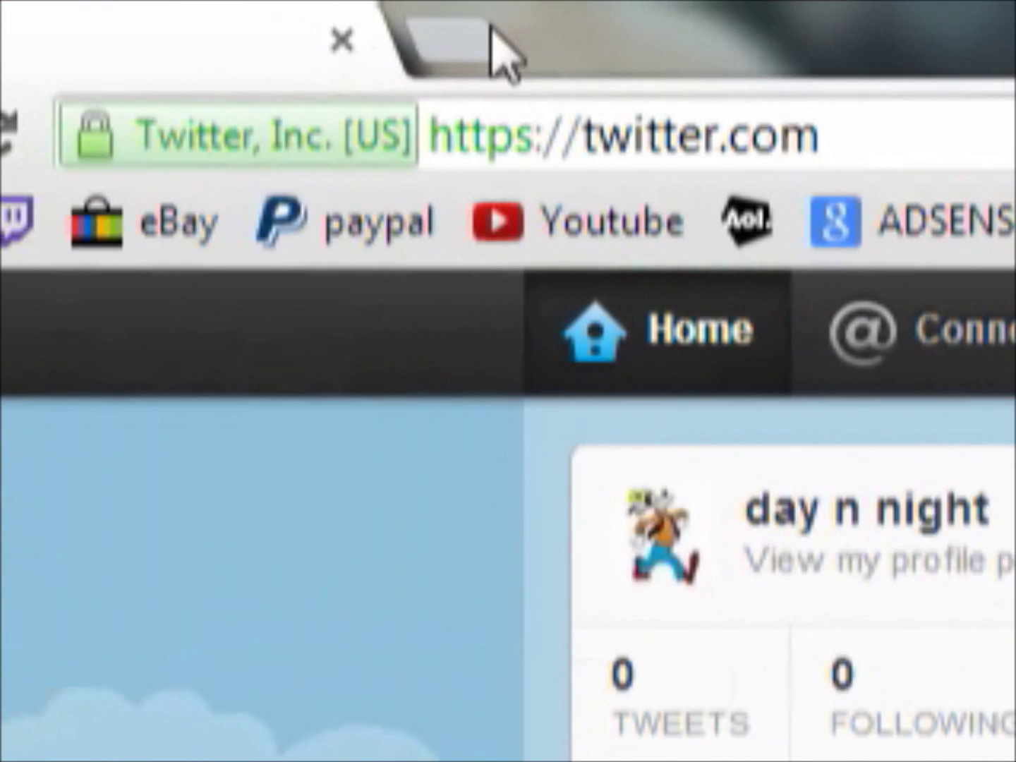
left_click(487, 35)
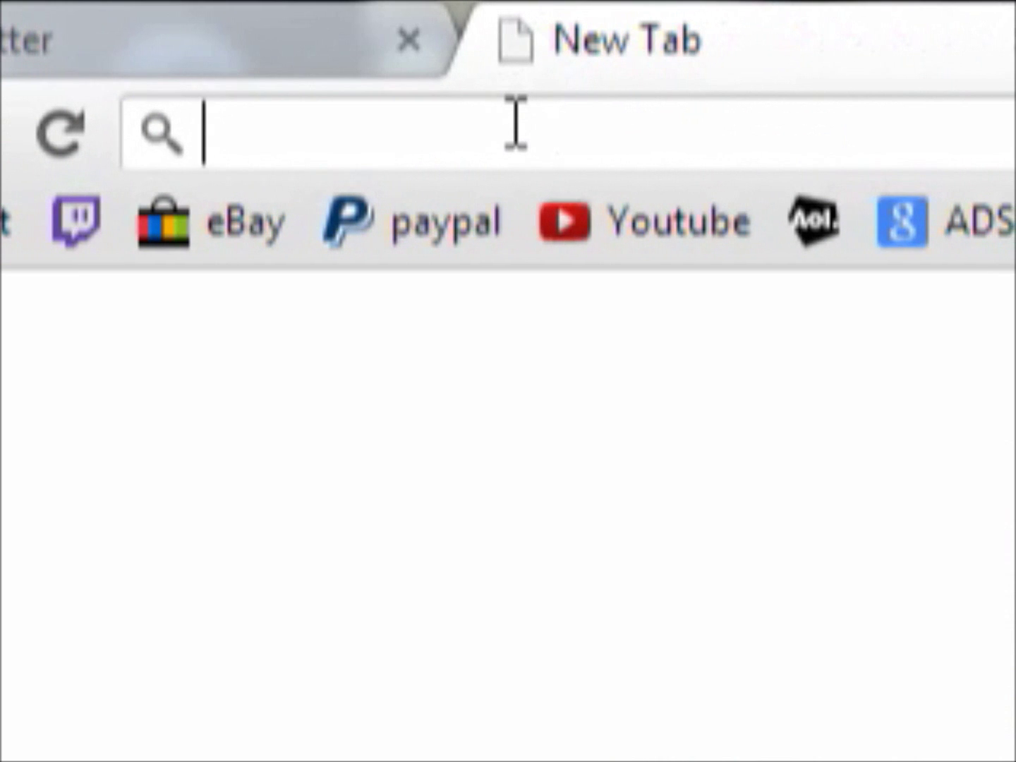
Step: Load twiends.com in the new tab
type("tw")
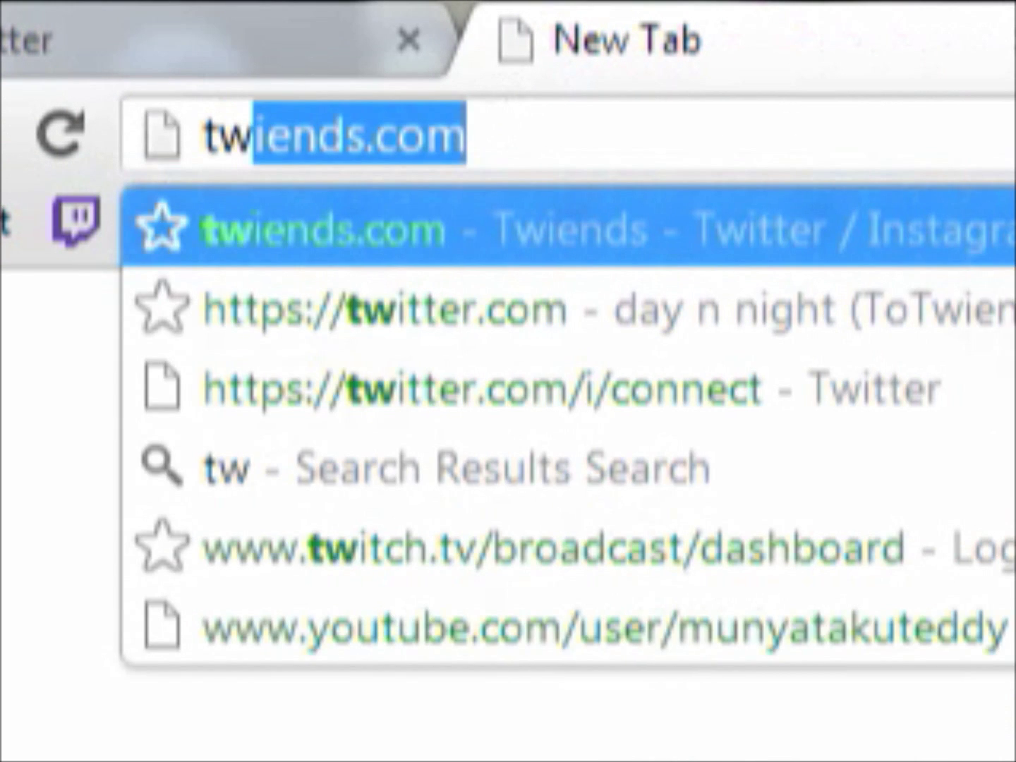
type("i")
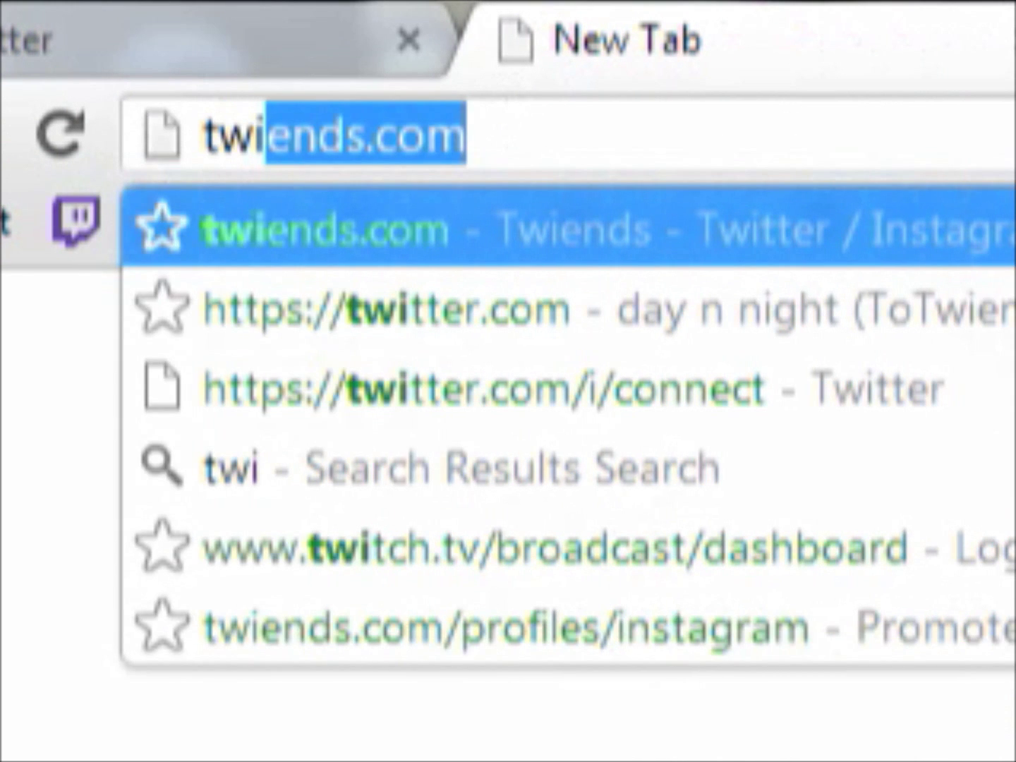
type("ends.com")
key("Return")
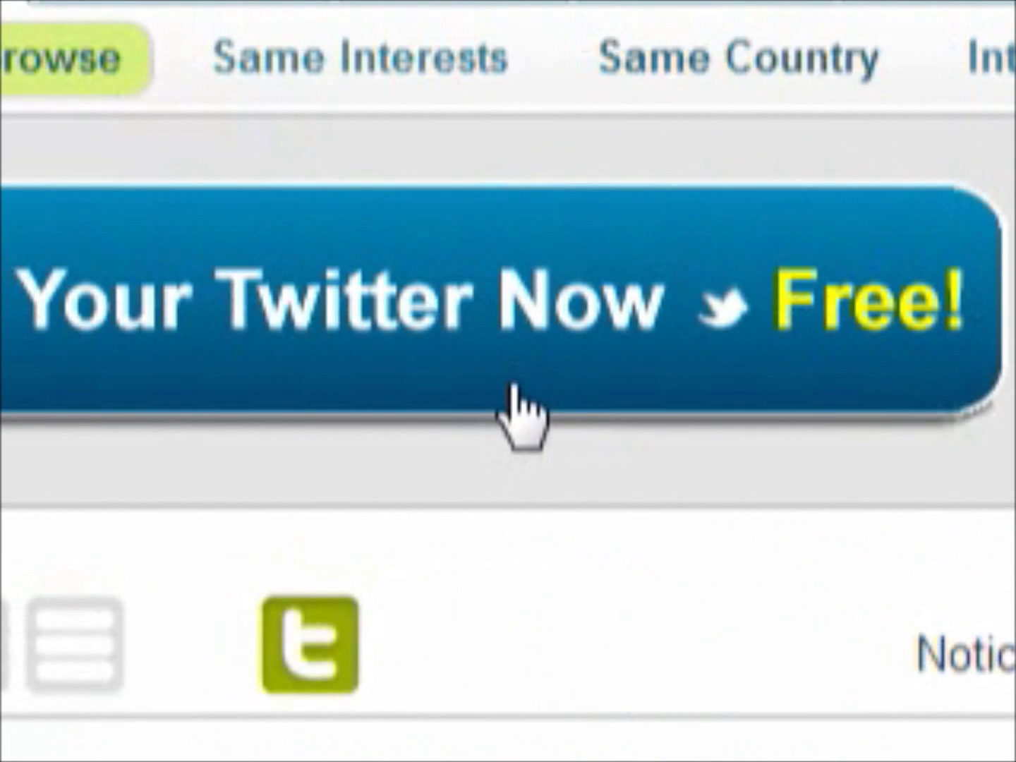
Step: Start from the Add Your Twitter banner and authorize Twiends to access the Twitter account
left_click(514, 388)
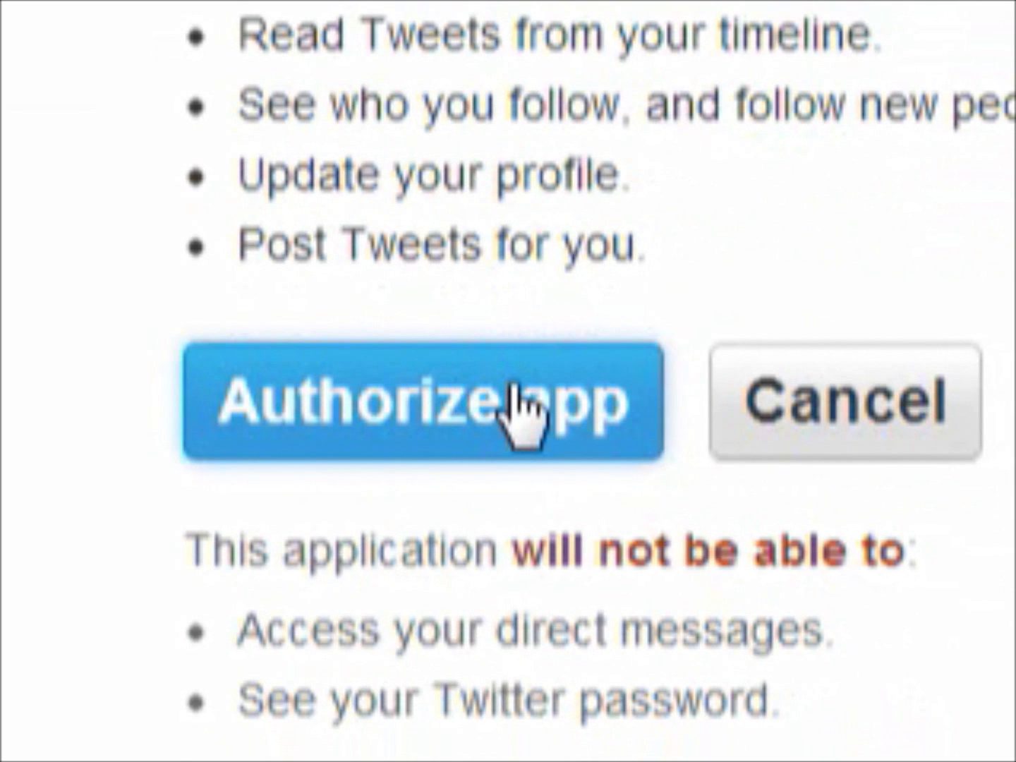
left_click(516, 402)
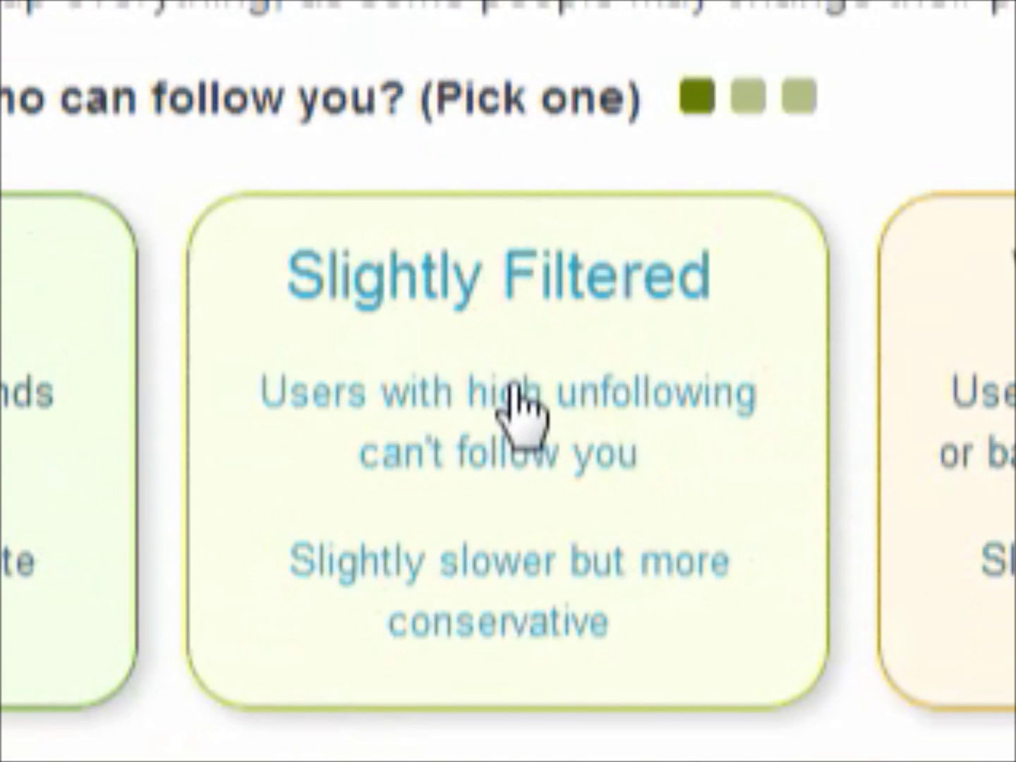
Step: Choose Slightly Filtered for who can follow you, then browse the New people list
left_click(519, 417)
scroll(509, 395, "down", 15)
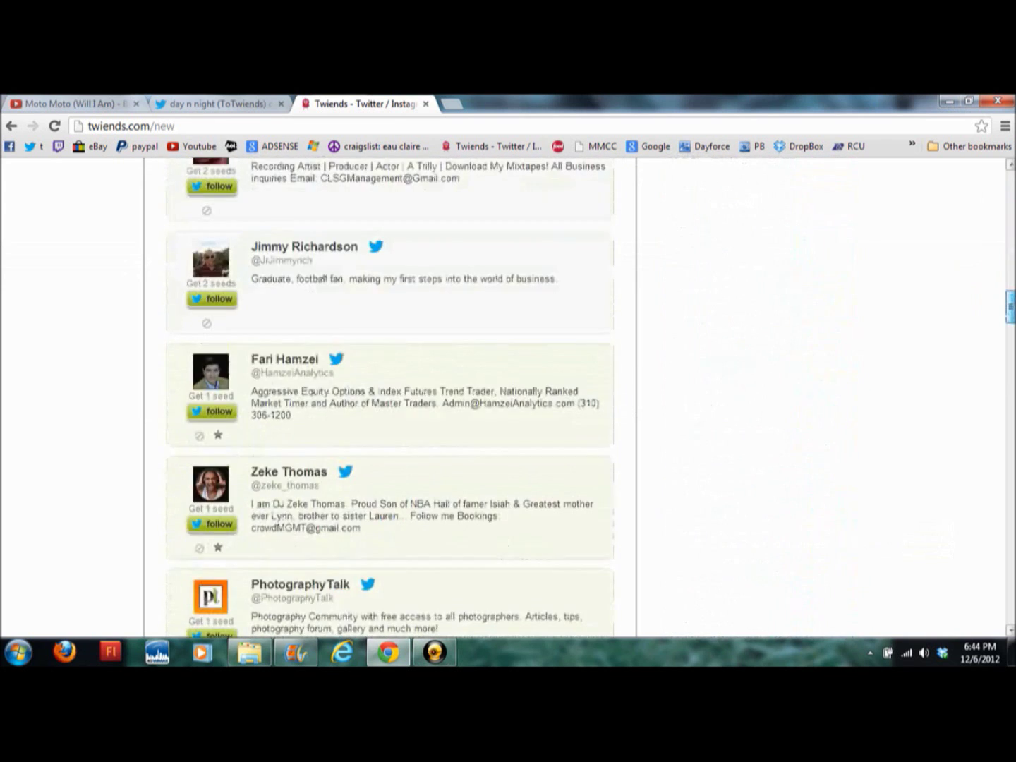
scroll(389, 395, "down", 3)
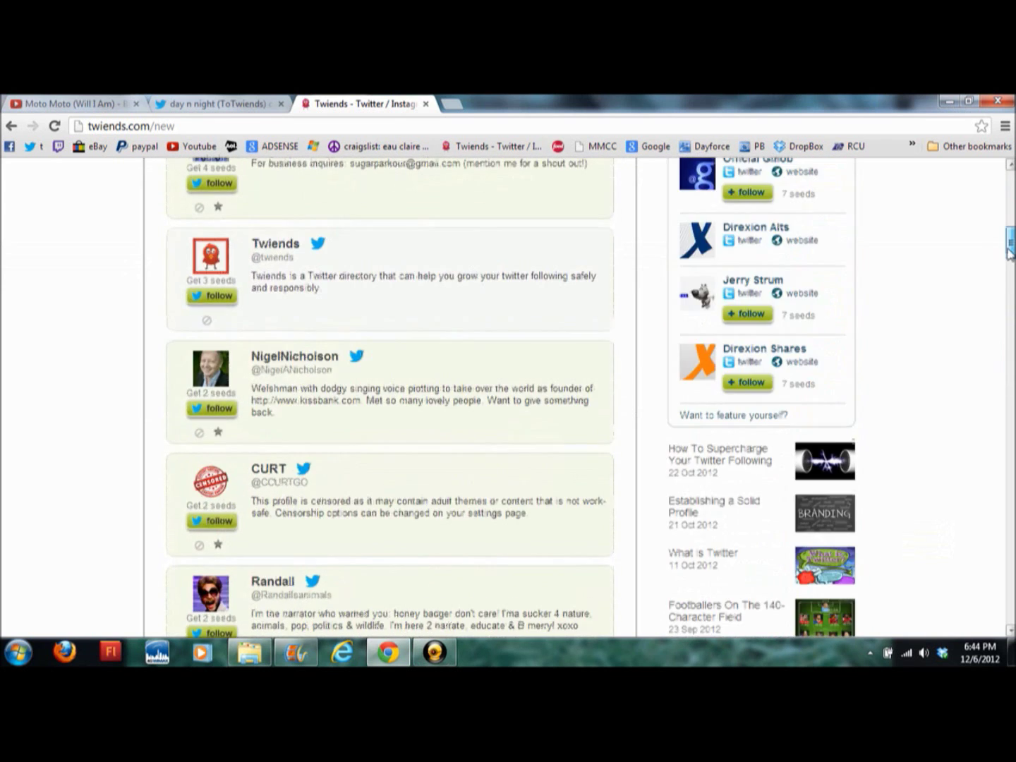
left_click_drag(1011, 249, 1002, 190)
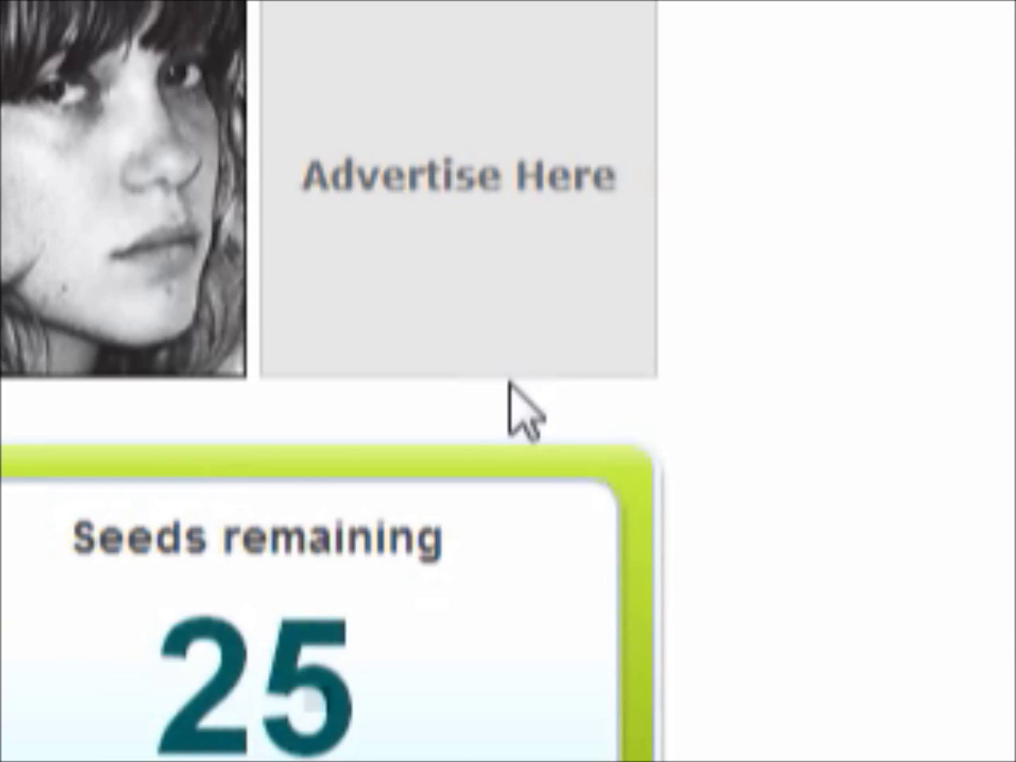
Step: Follow the suggested people for 5, 4 and more seeds, plus the Twiends account, dismissing the sign-in prompt
mouse_move(517, 669)
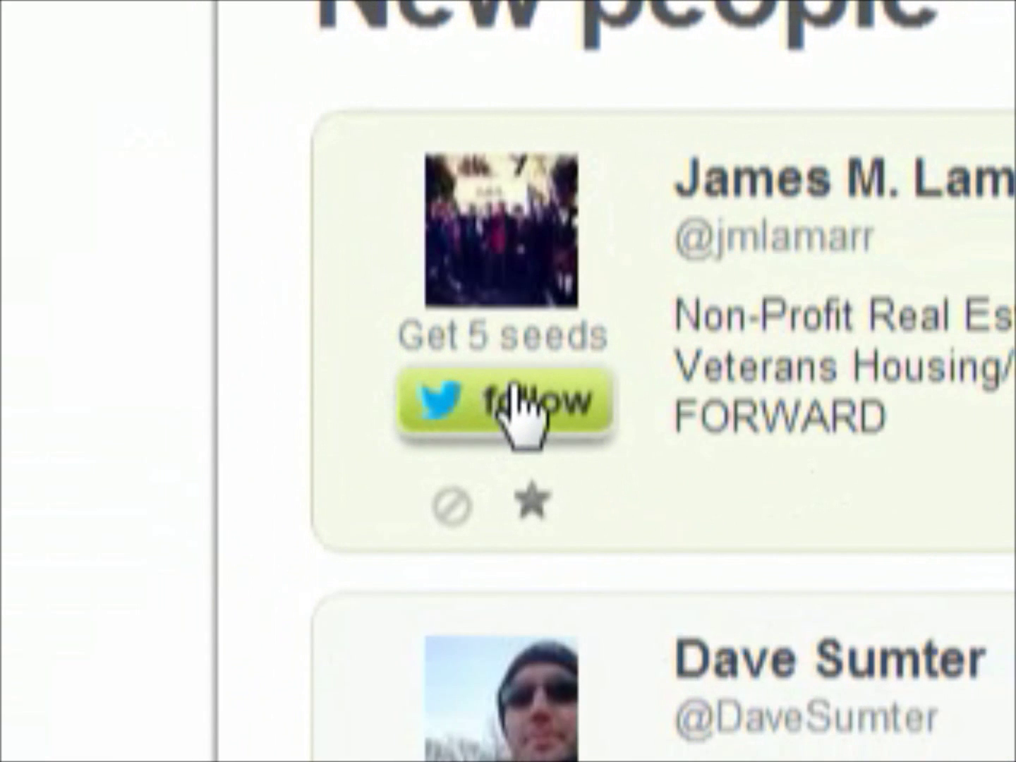
left_click(514, 392)
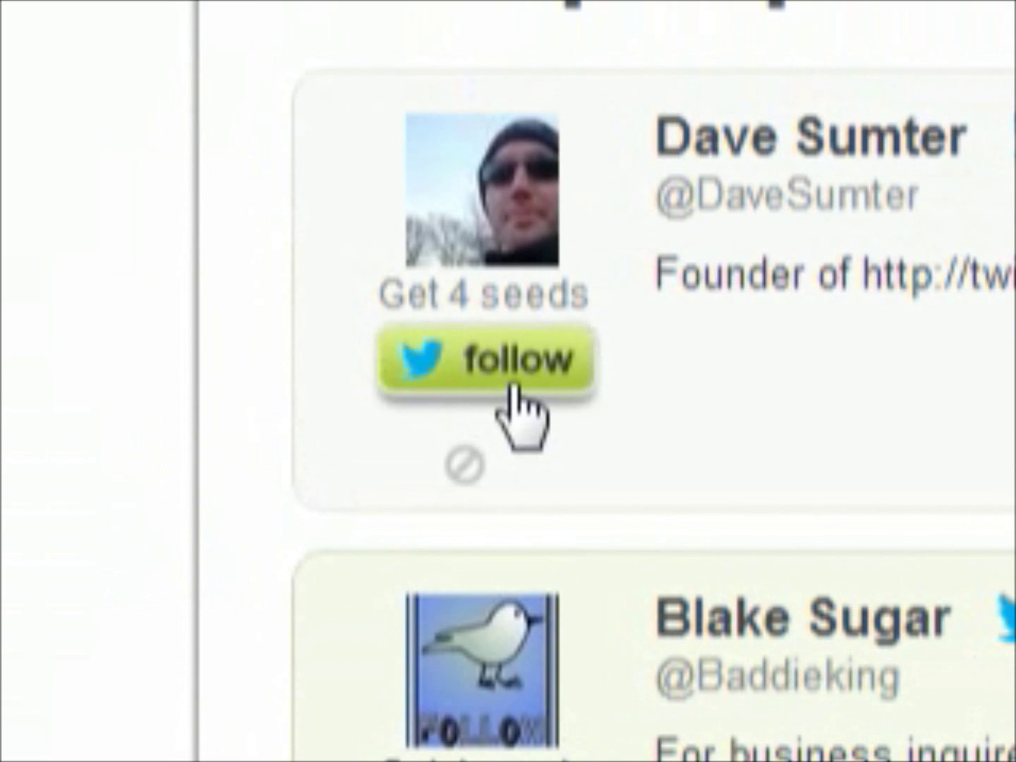
left_click(513, 388)
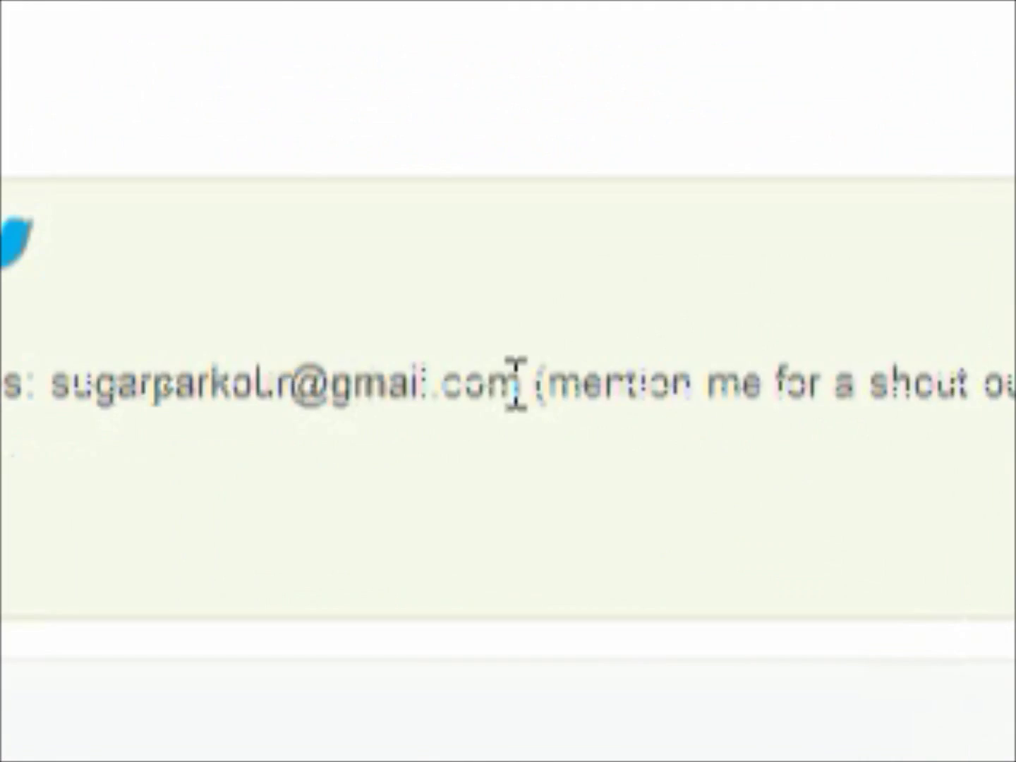
left_click(514, 389)
left_click(514, 390)
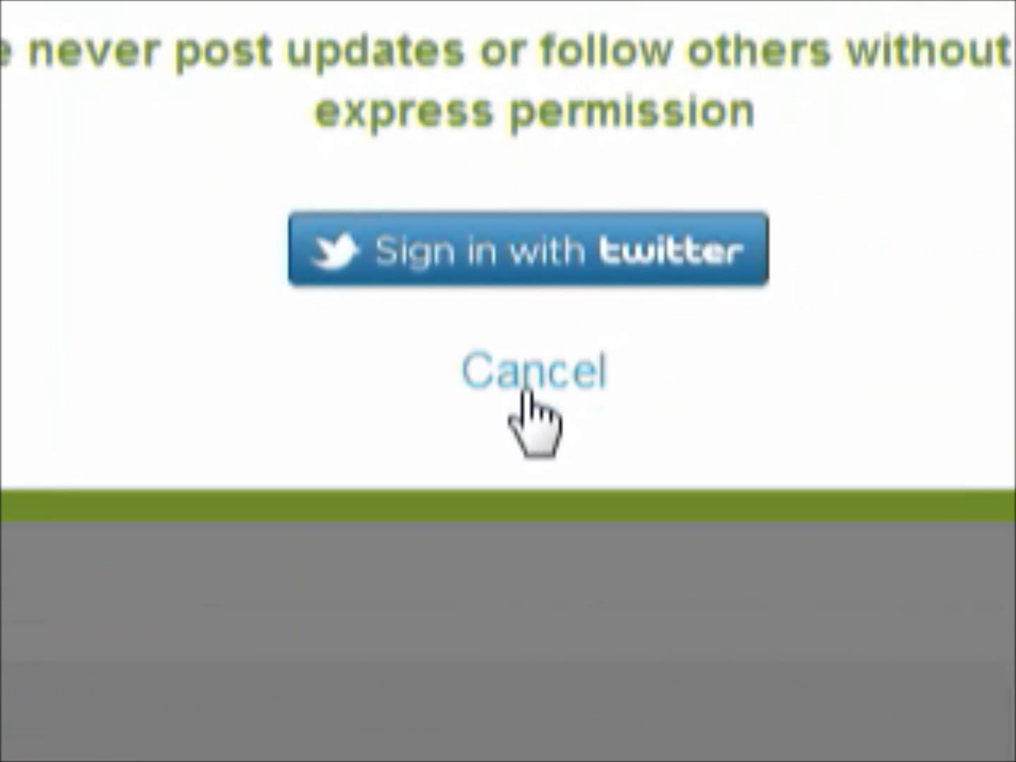
left_click(519, 406)
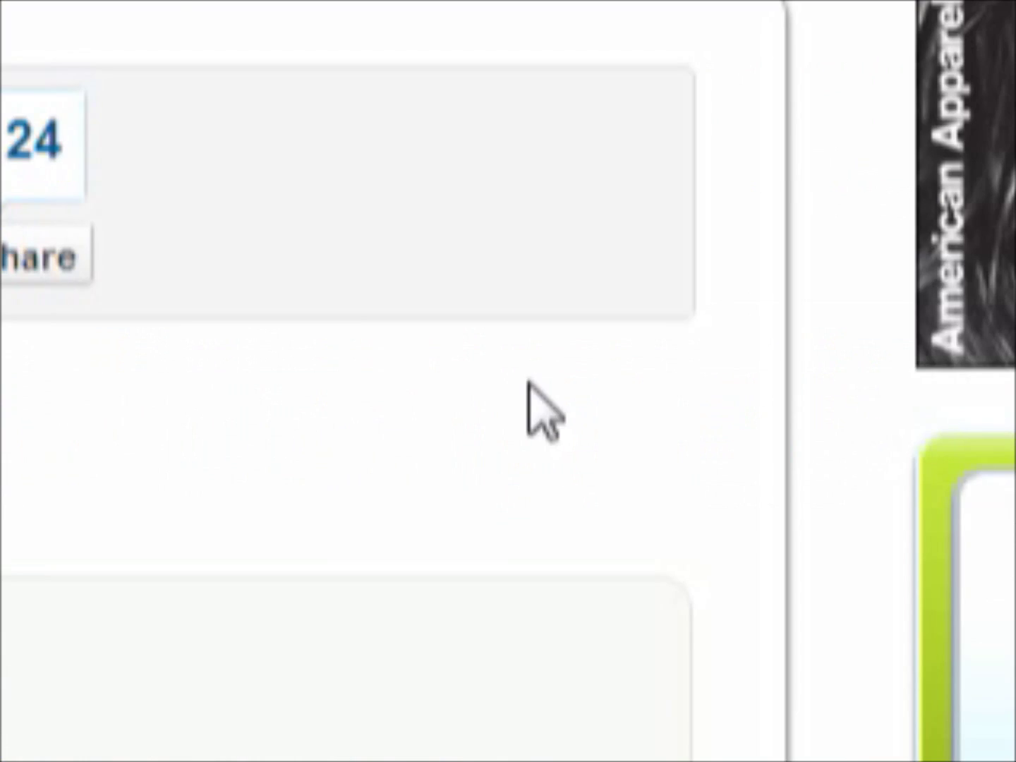
mouse_move(515, 389)
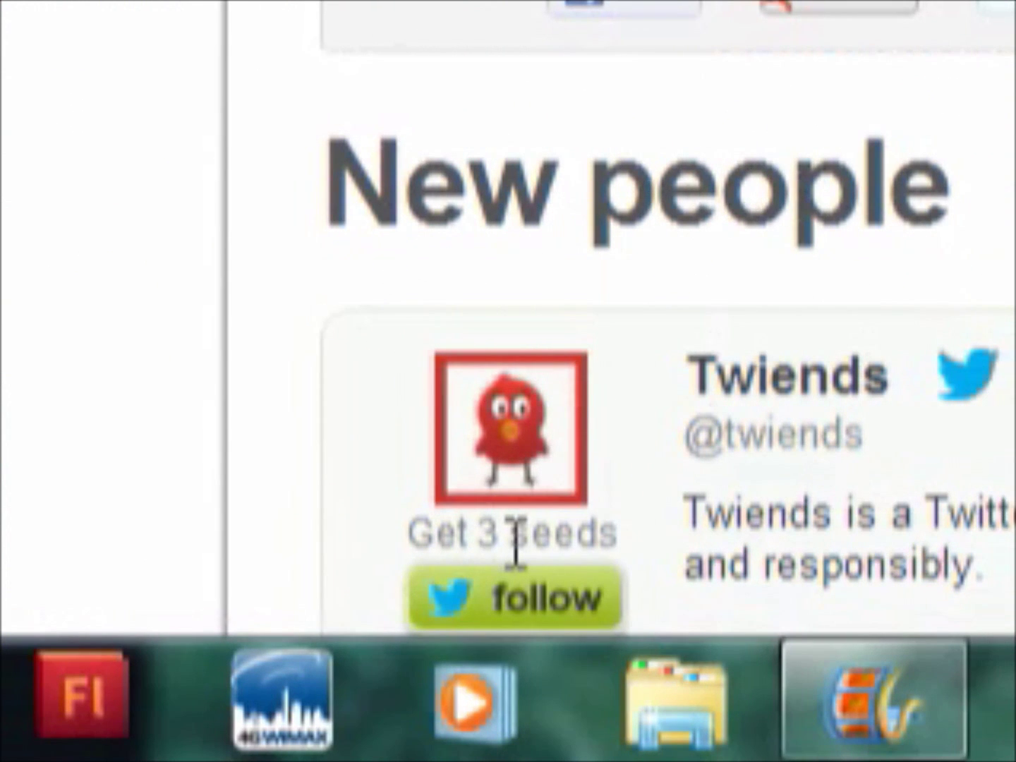
double_click(496, 536)
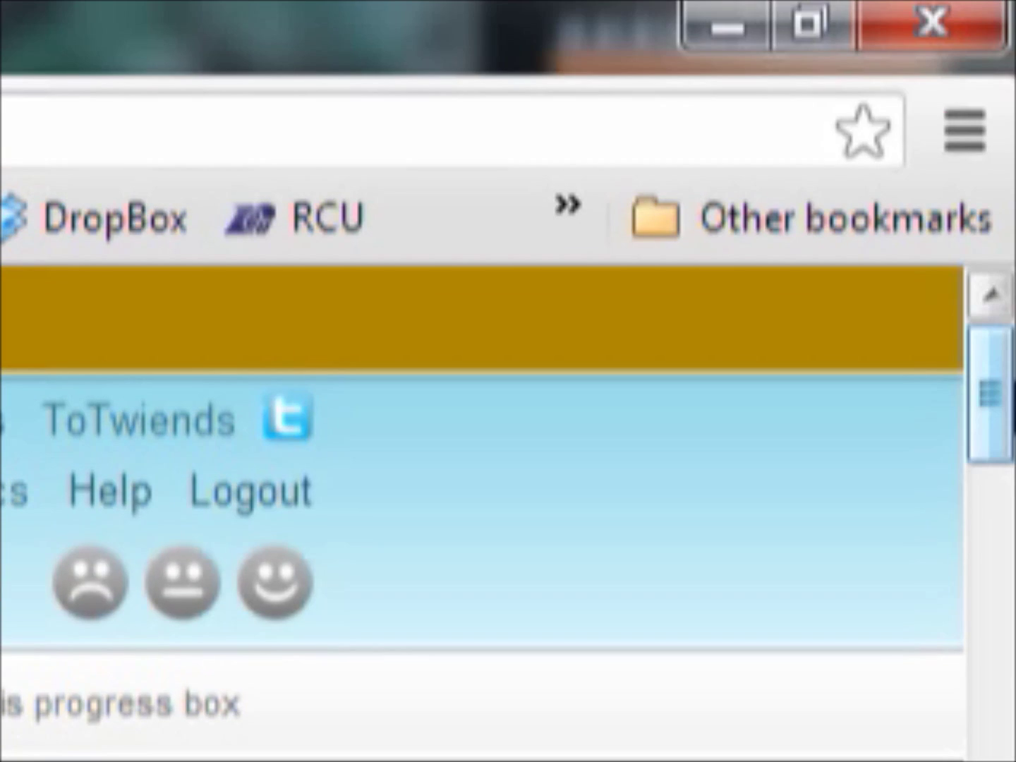
left_click_drag(992, 396, 995, 507)
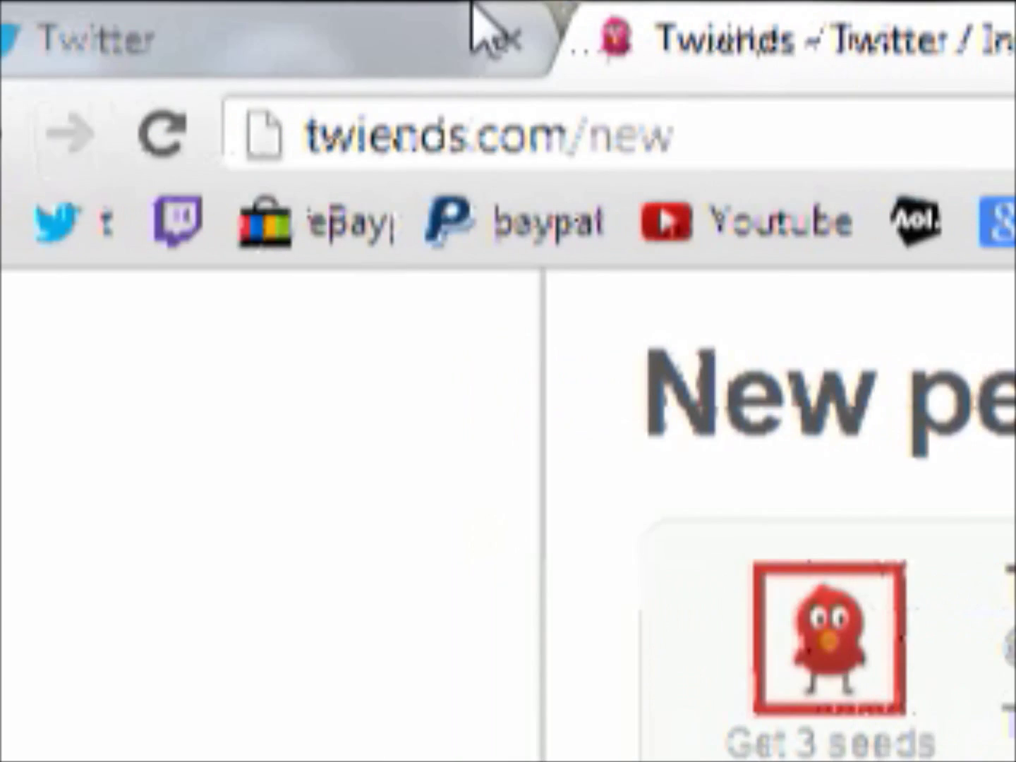
Step: Check the Twitter followers list, then return to the Twiends tab
left_click(470, 27)
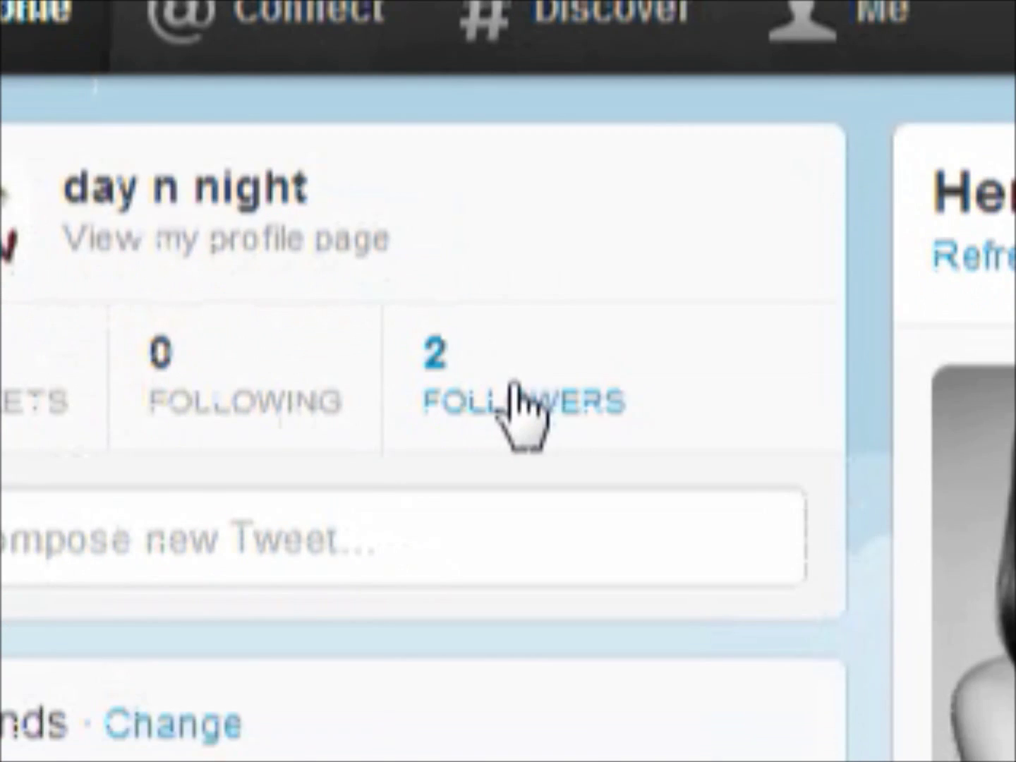
left_click(530, 466)
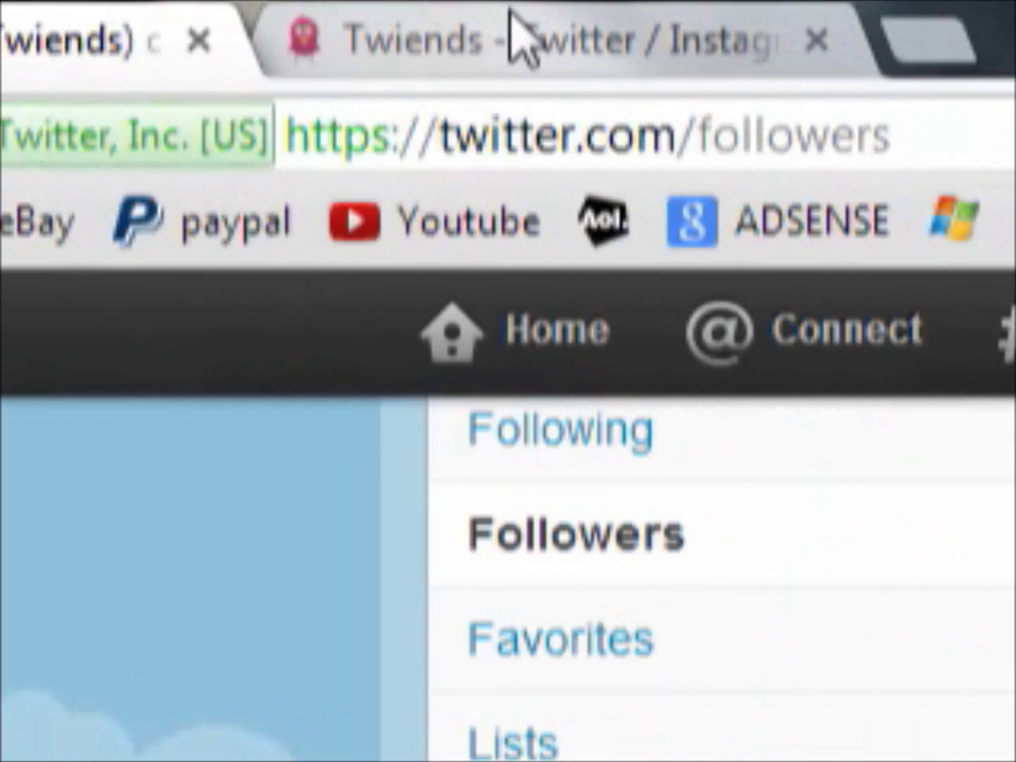
left_click(513, 14)
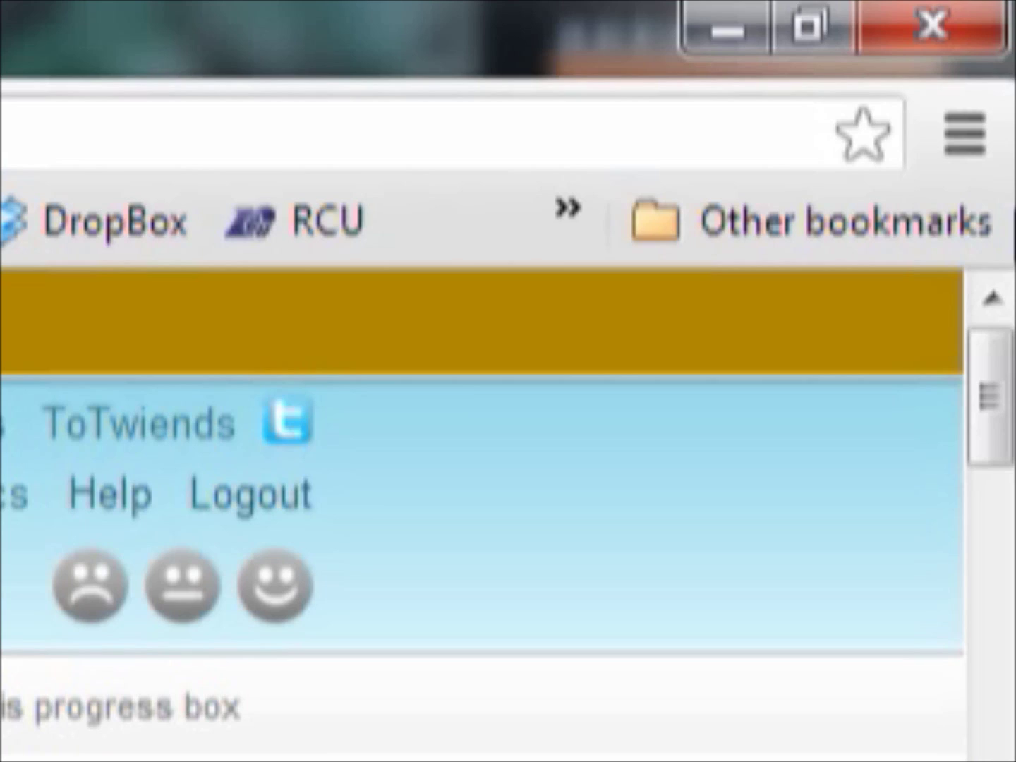
Step: Sign in with Twitter and authorize Twiends, then confirm 4 followers on Twitter
scroll(494, 424, "down", 5)
scroll(1010, 361, "up", 3)
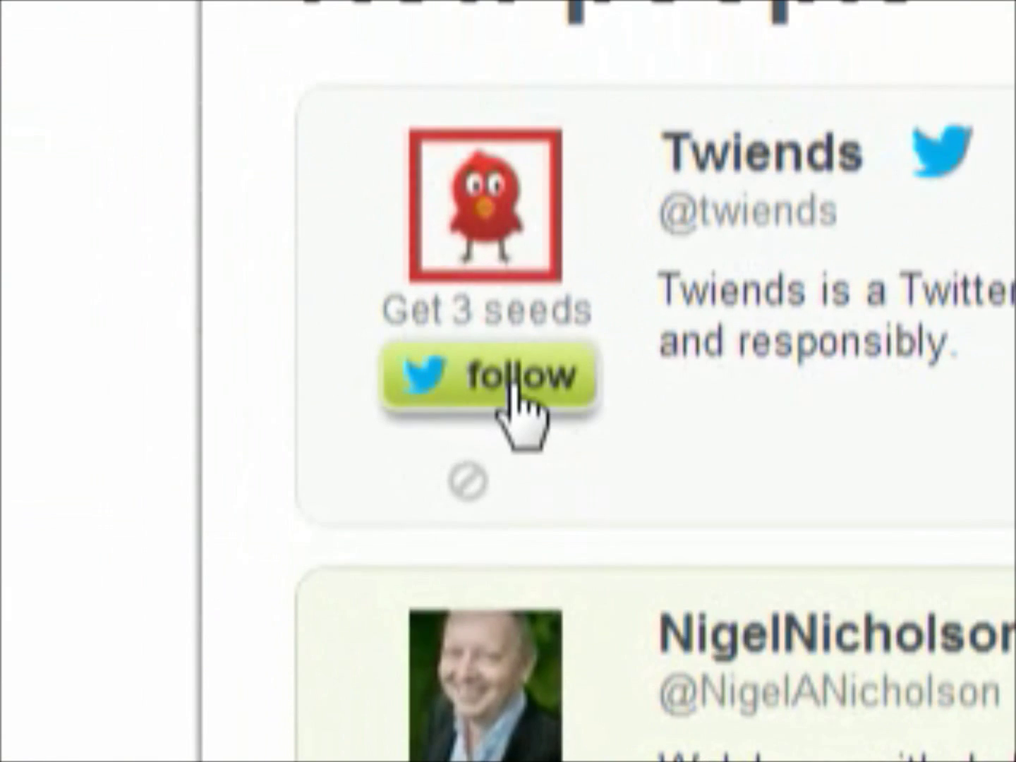
left_click(429, 271)
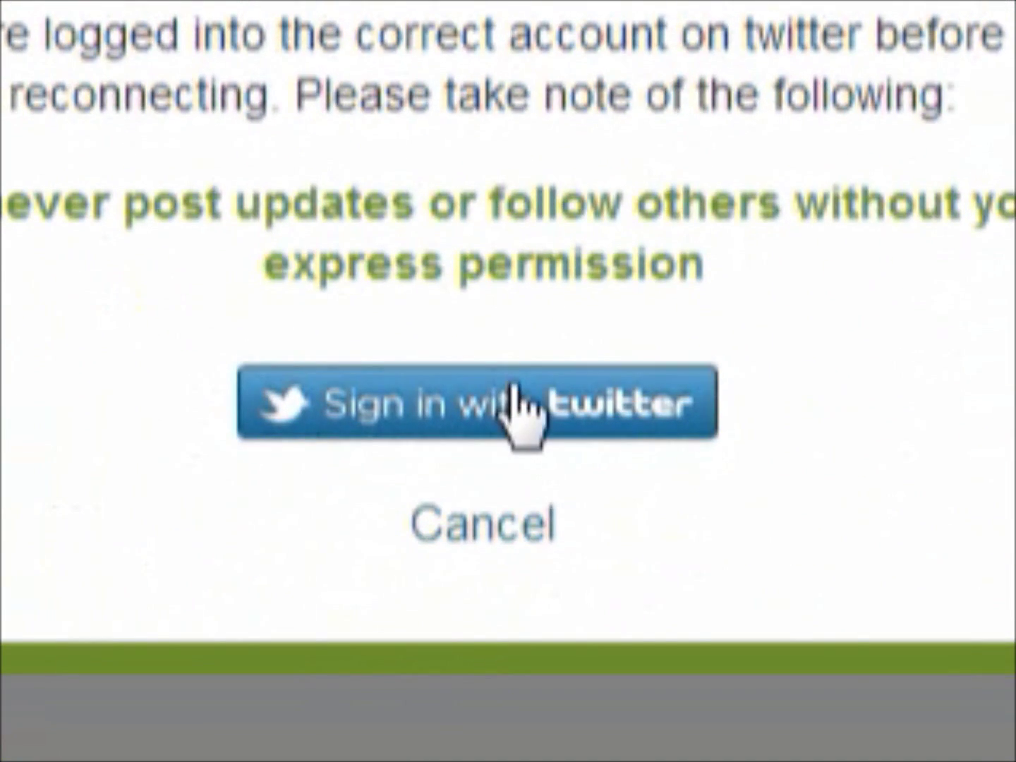
left_click(519, 406)
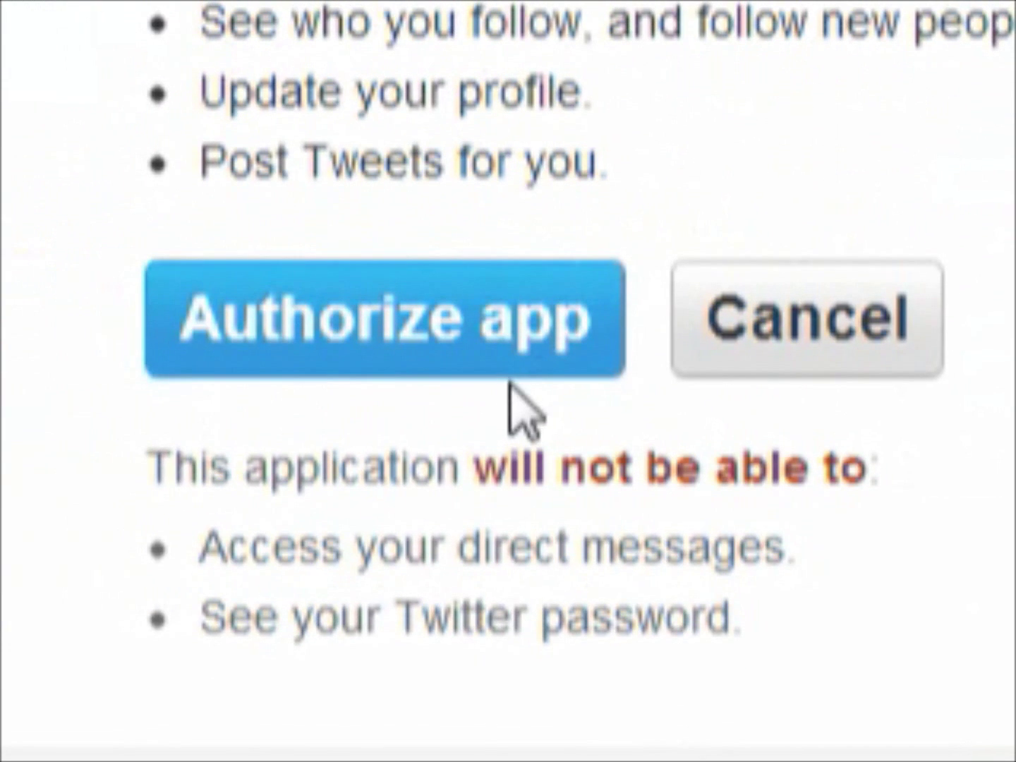
left_click(512, 373)
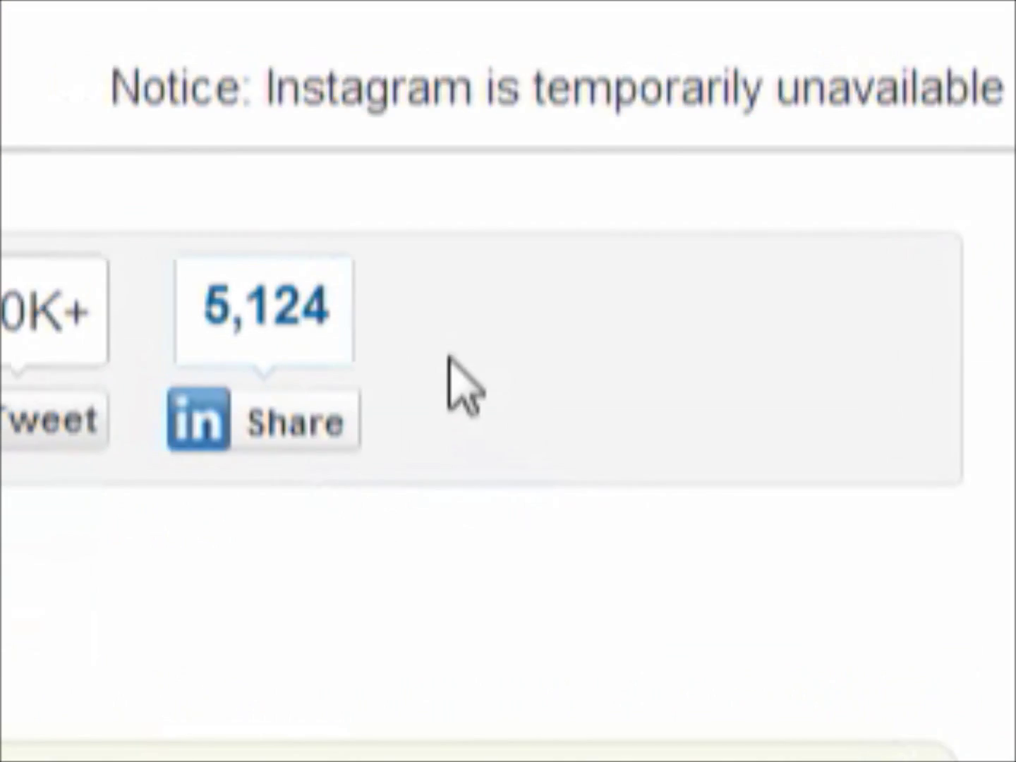
mouse_move(509, 442)
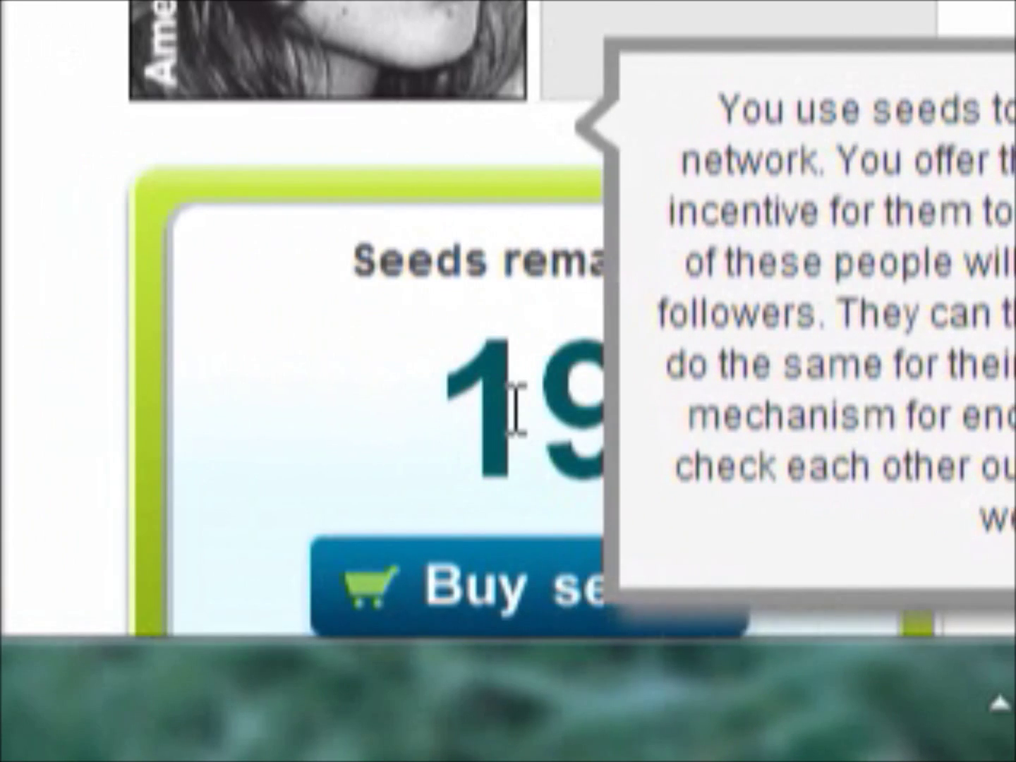
left_click(220, 10)
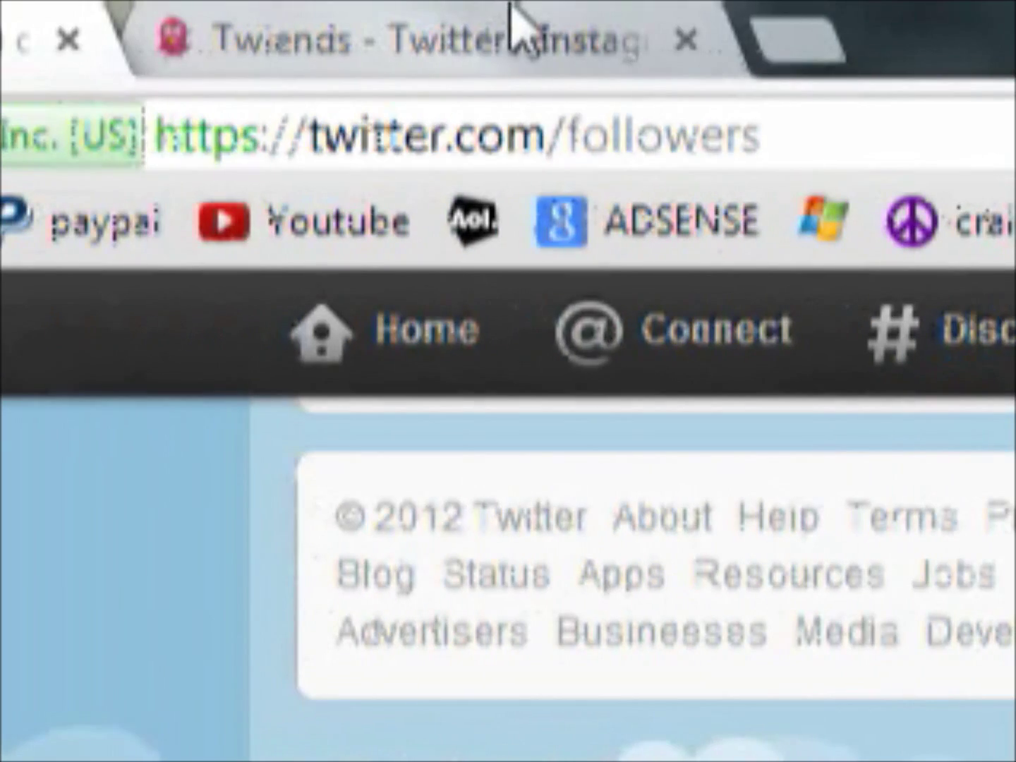
left_click(321, 28)
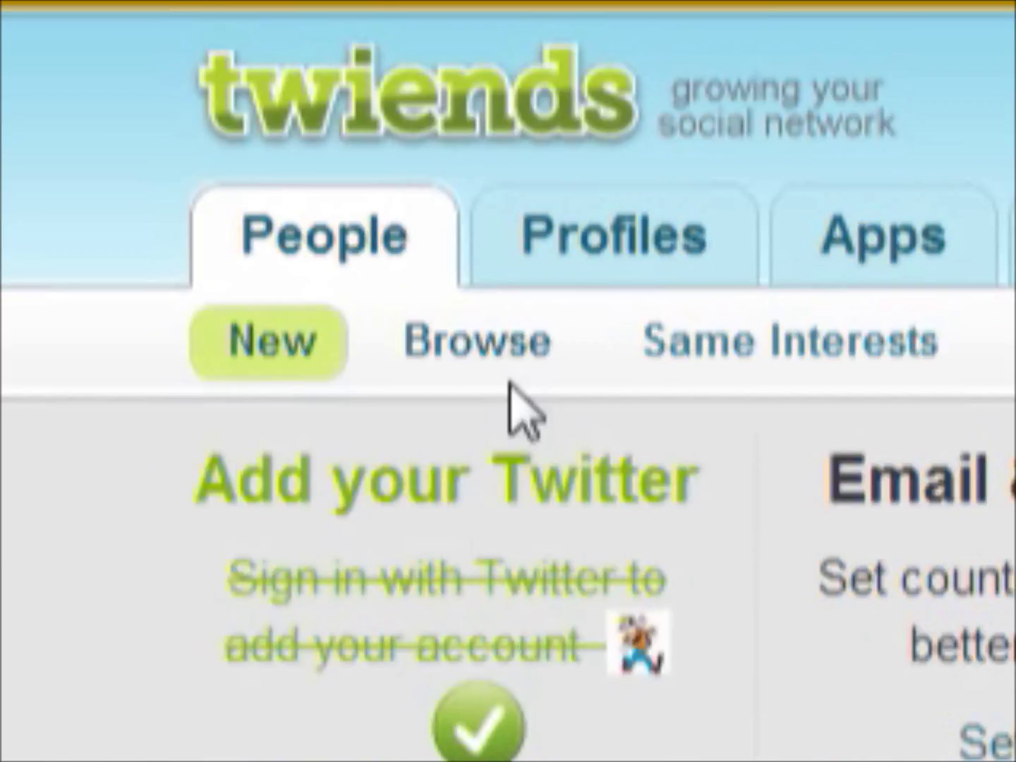
Step: Review the Choose who can follow you settings, then switch to the Twitter 'day n night' tab
scroll(510, 385, "down", 8)
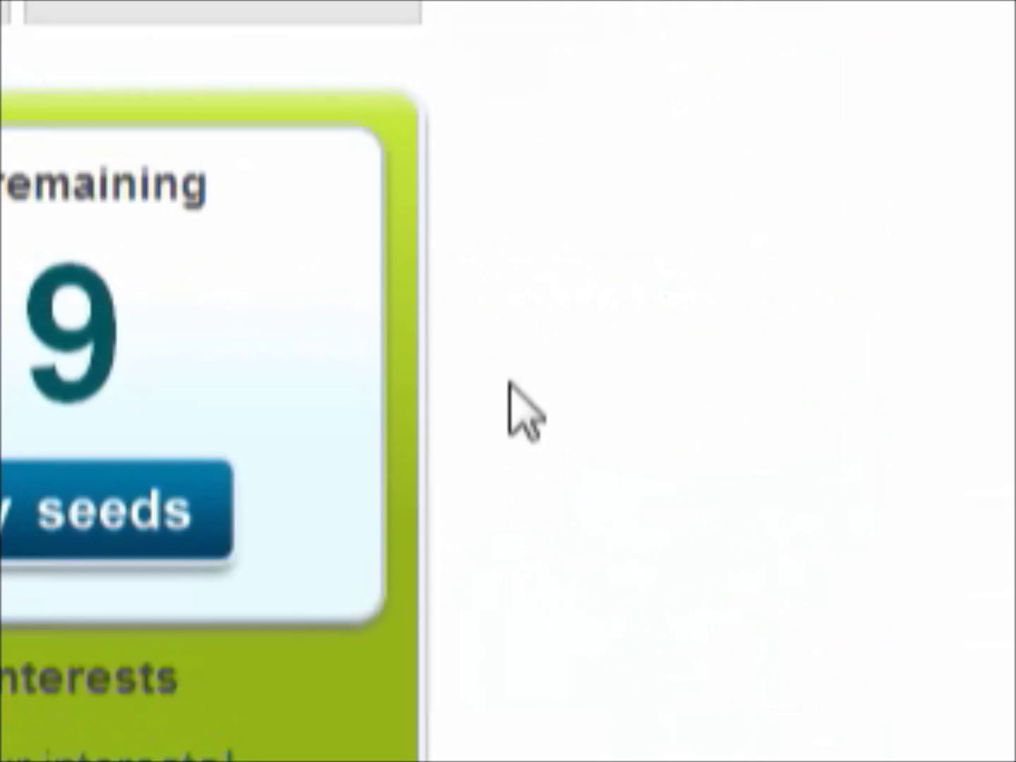
mouse_move(526, 413)
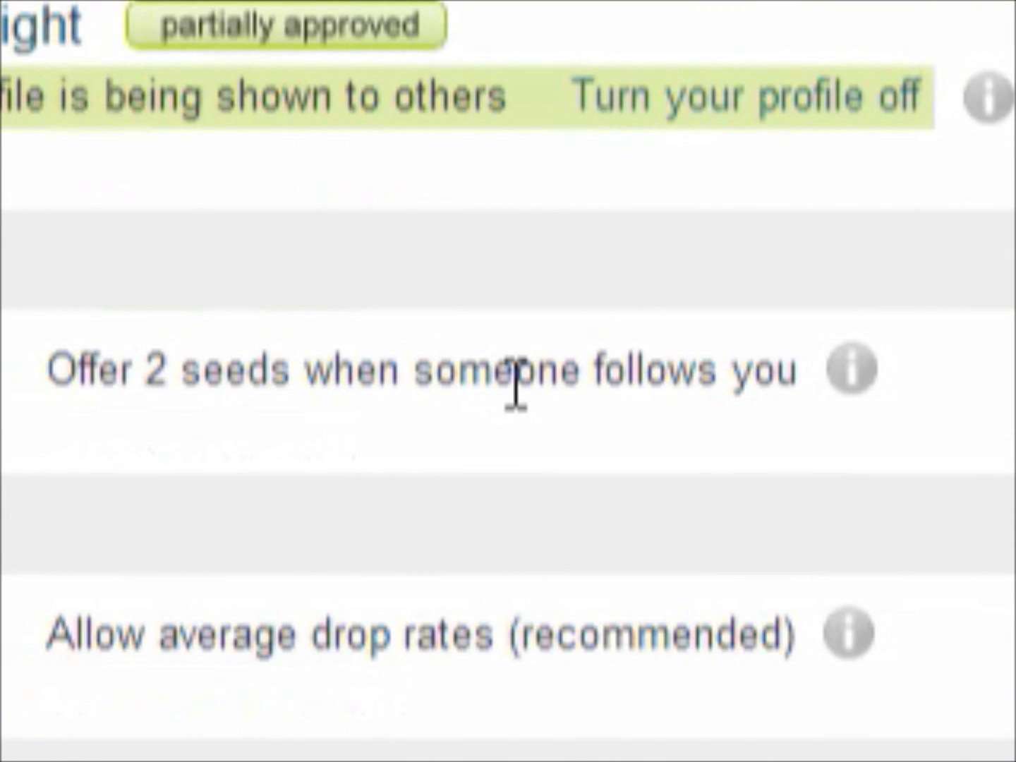
scroll(517, 408, "down", 5)
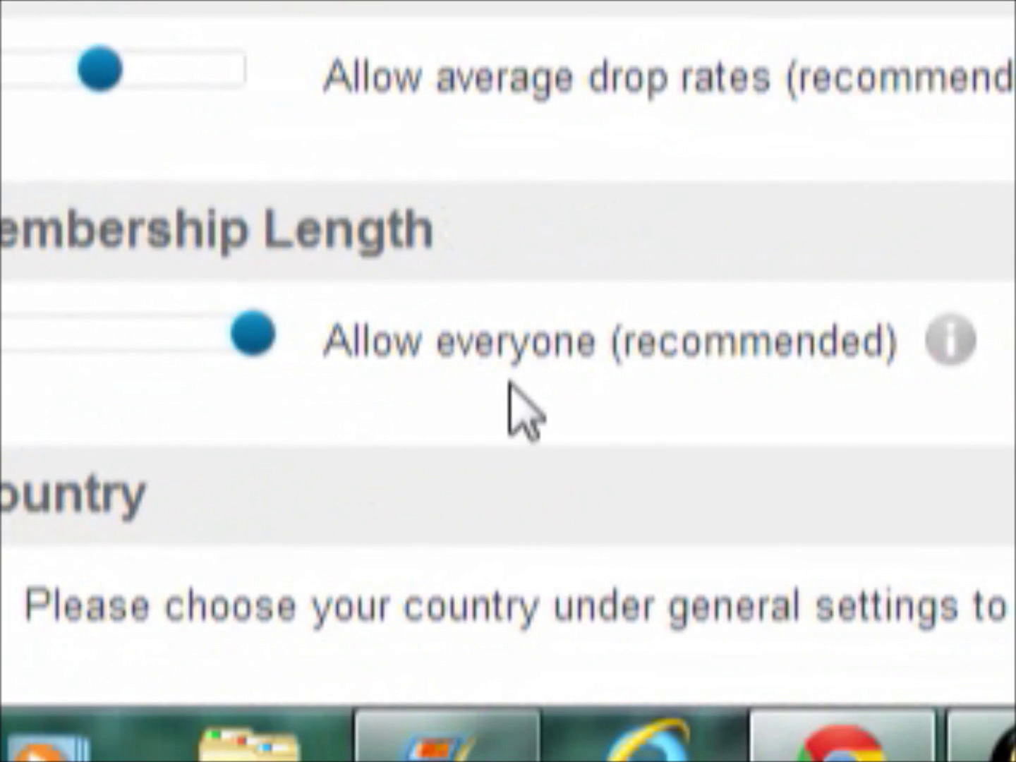
scroll(518, 408, "down", 1)
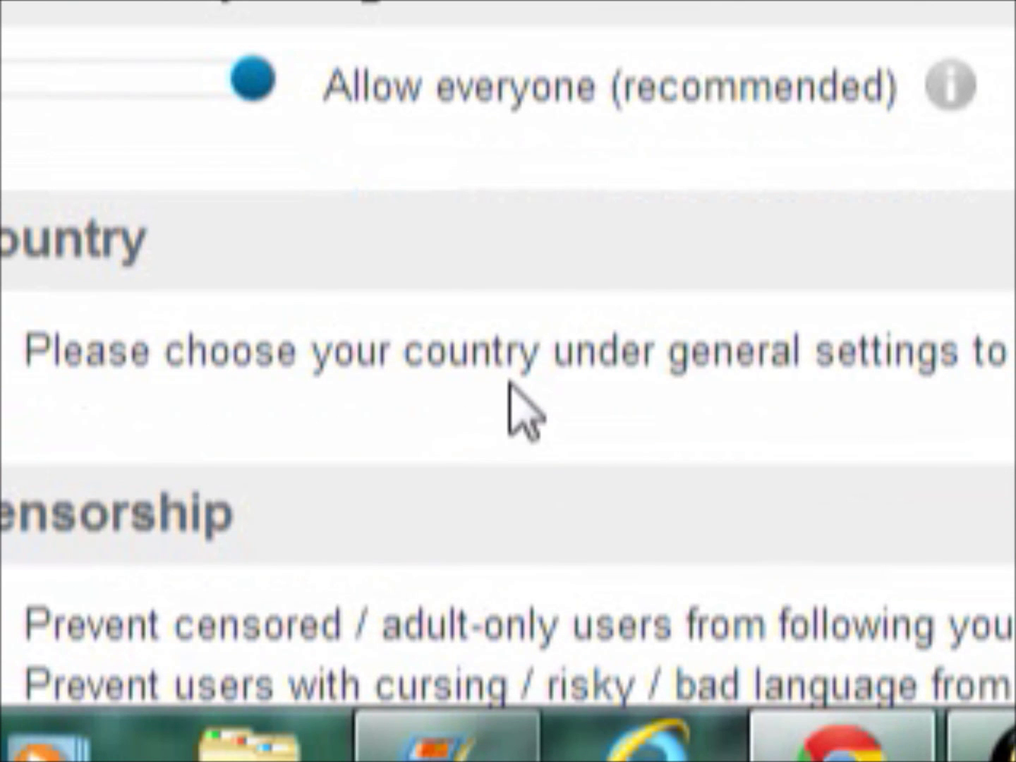
scroll(518, 408, "down", 1)
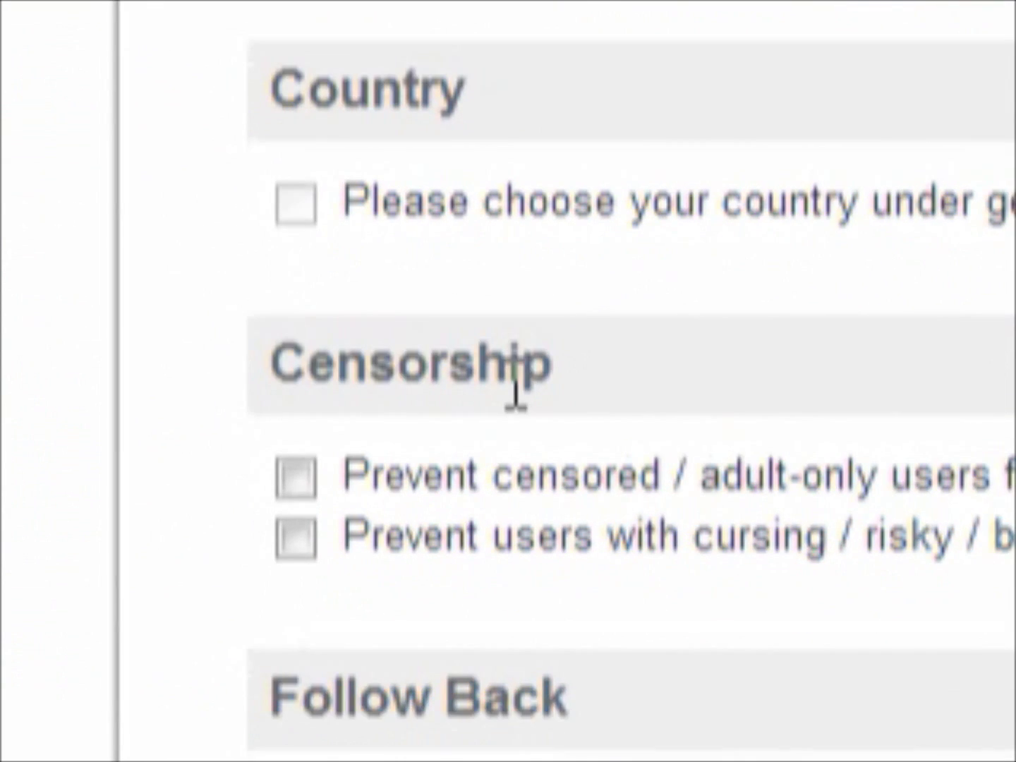
scroll(522, 413, "down", 2)
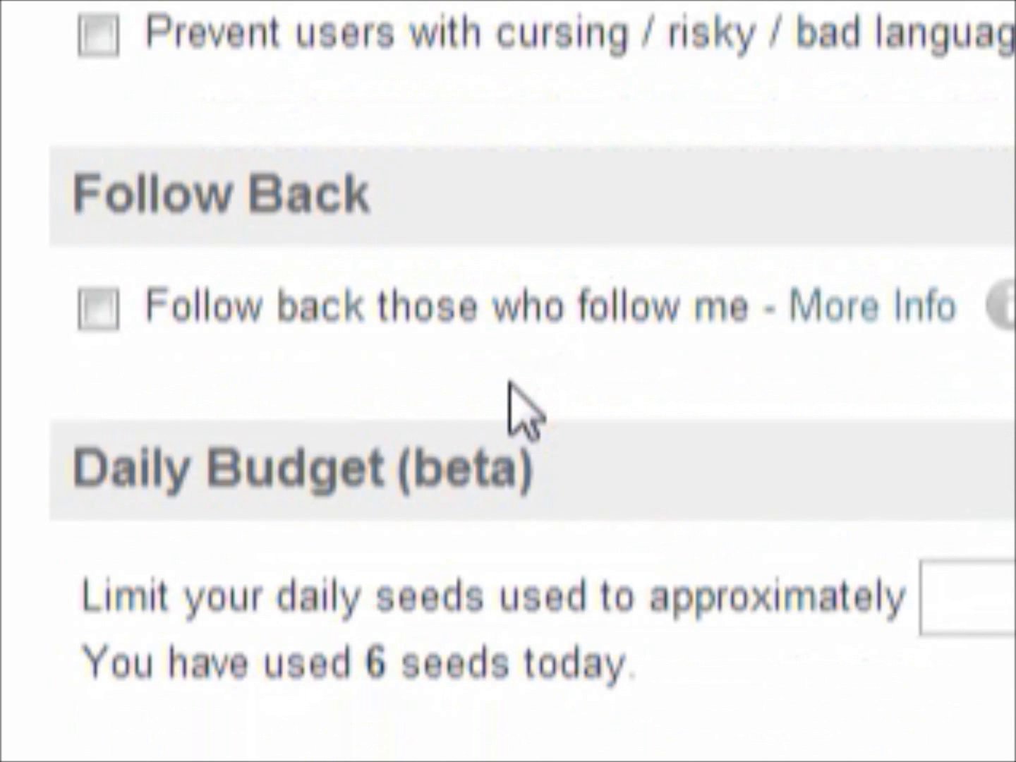
scroll(519, 413, "down", 1)
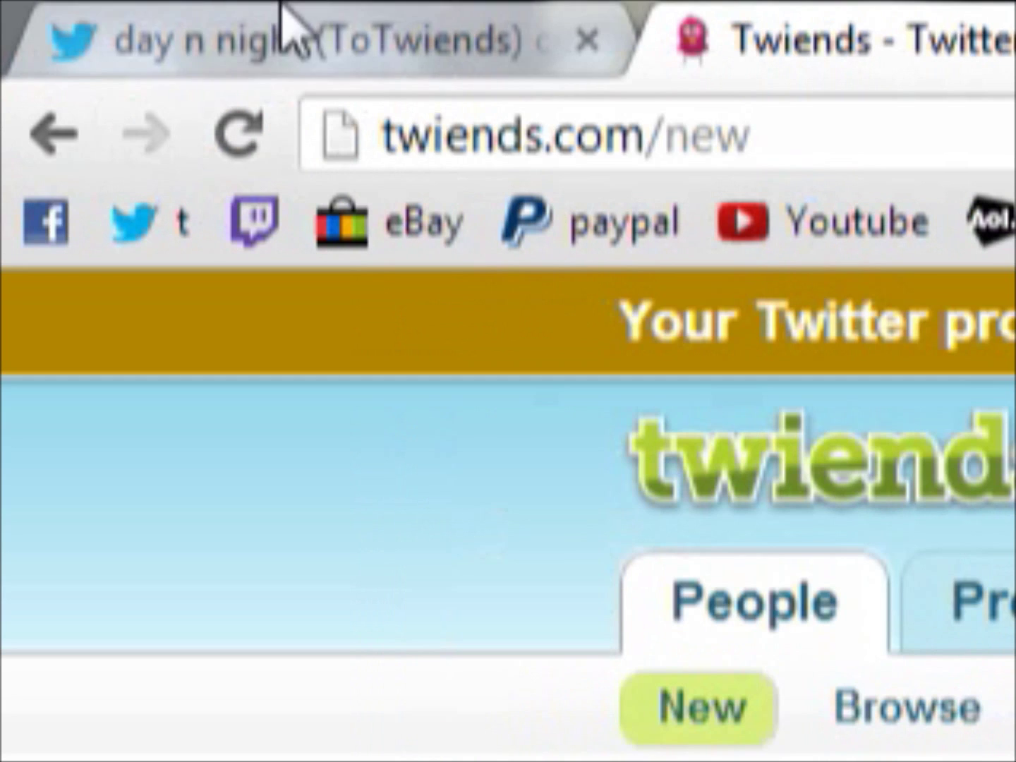
left_click(137, 27)
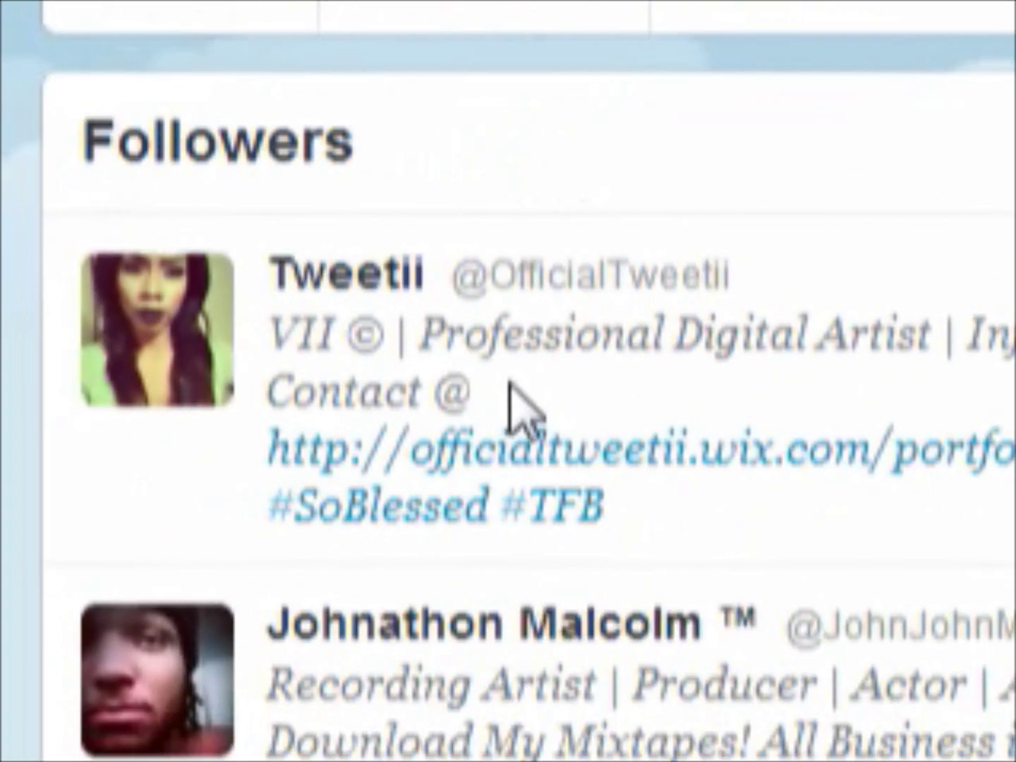
Step: Scroll the refreshed Twitter followers list, now showing 8 followers
scroll(510, 408, "down", 5)
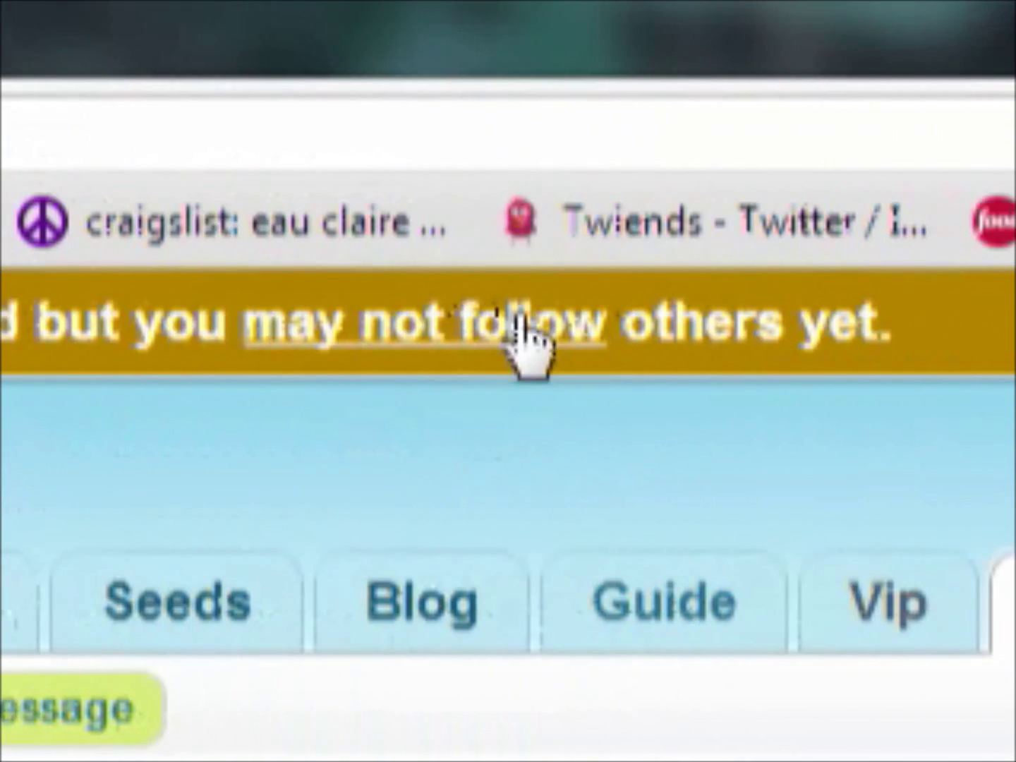
Step: Read the approval help on why following isn't allowed yet, then return to New people
left_click(512, 314)
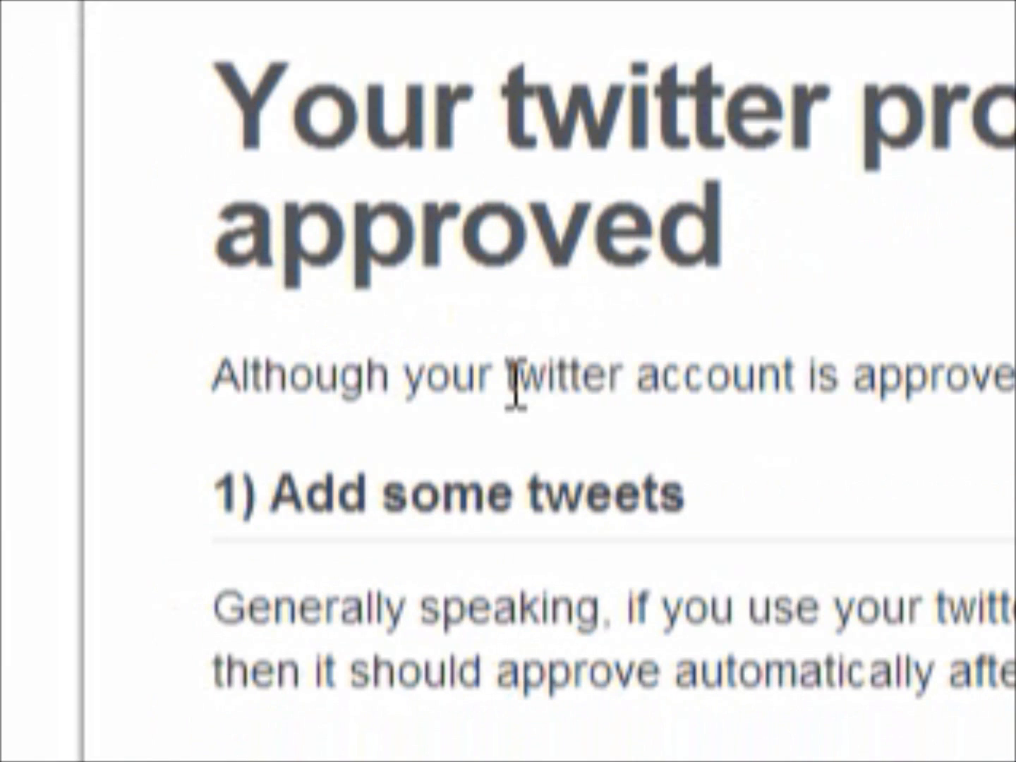
scroll(515, 385, "down", 3)
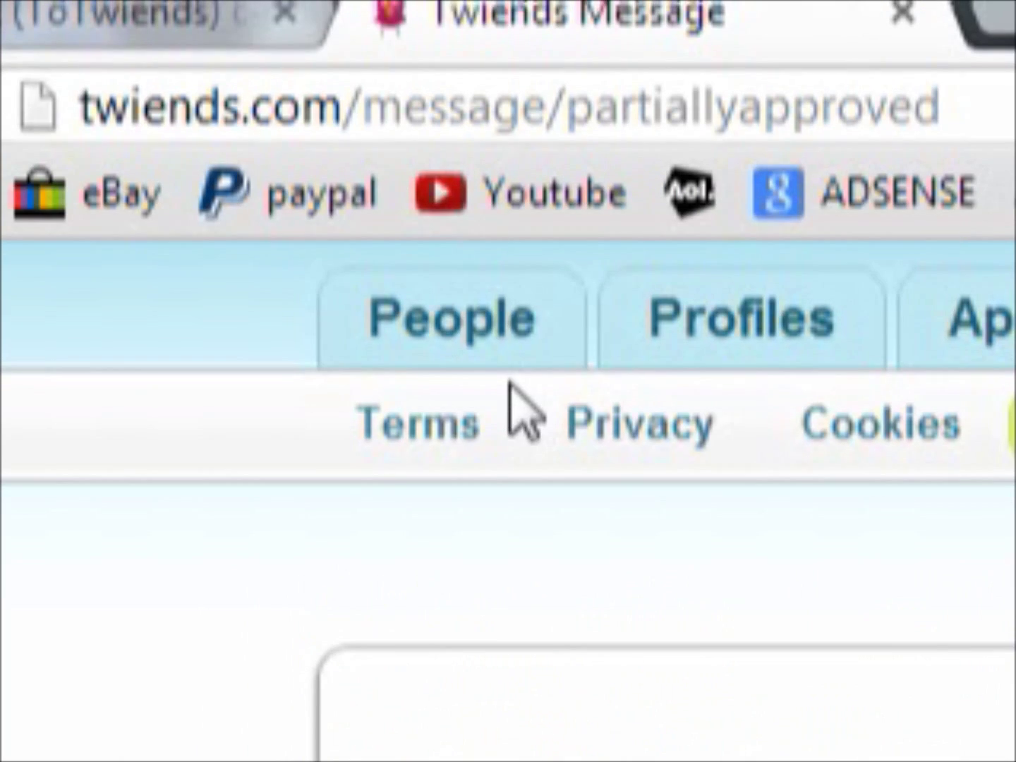
left_click(432, 194)
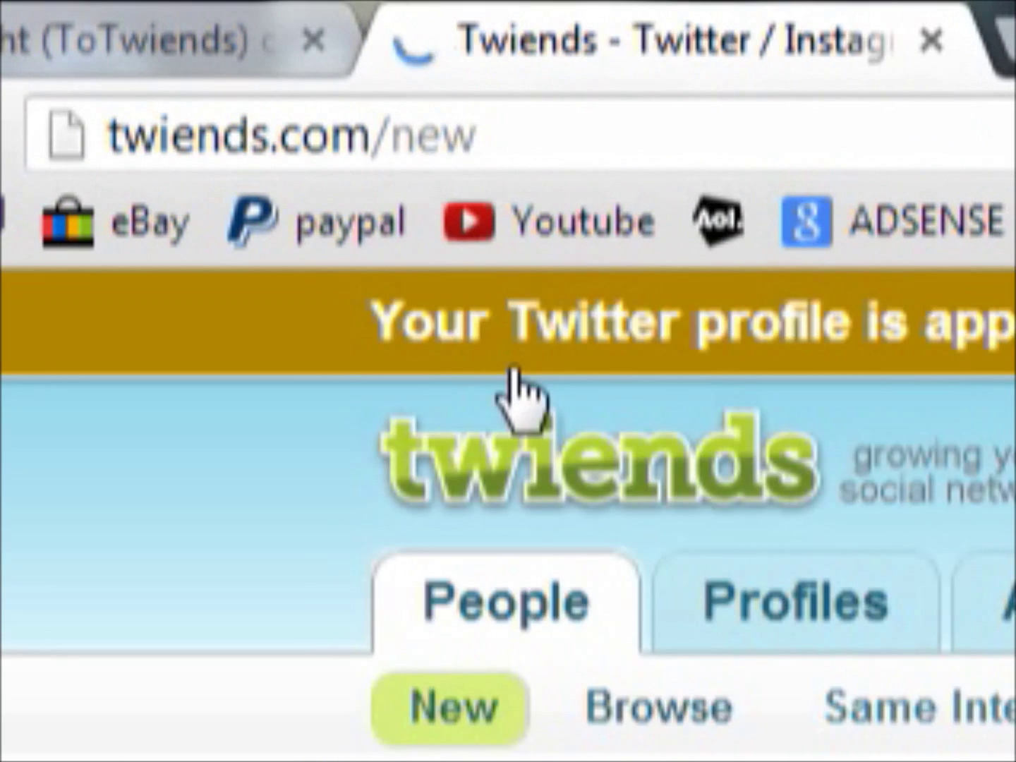